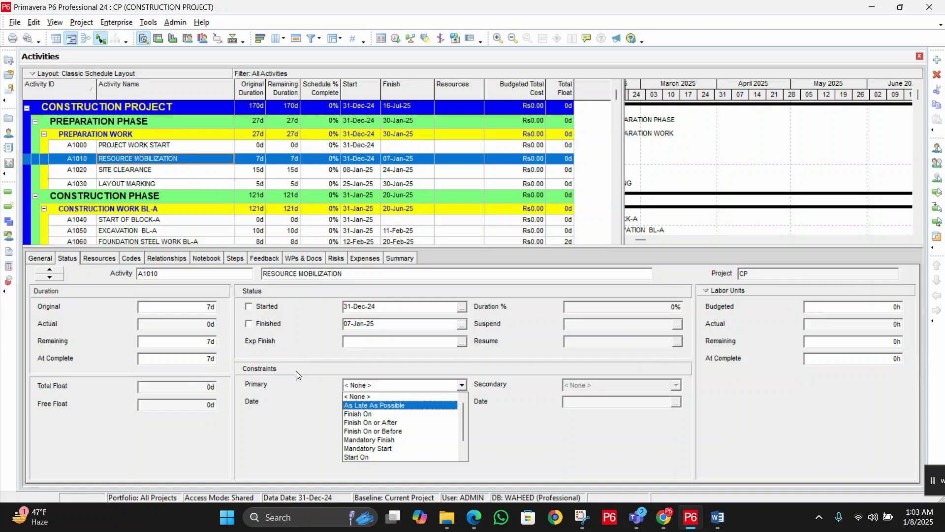
Step: Look over the primary constraint options for the RESOURCE MOBILIZATION activity, and switch to the constraint types PDF in Edge
key(Escape)
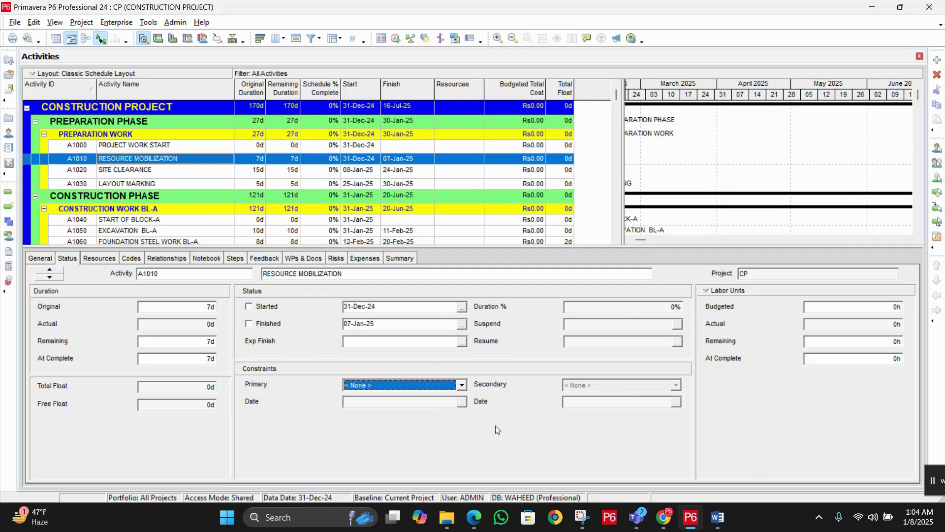
click(462, 385)
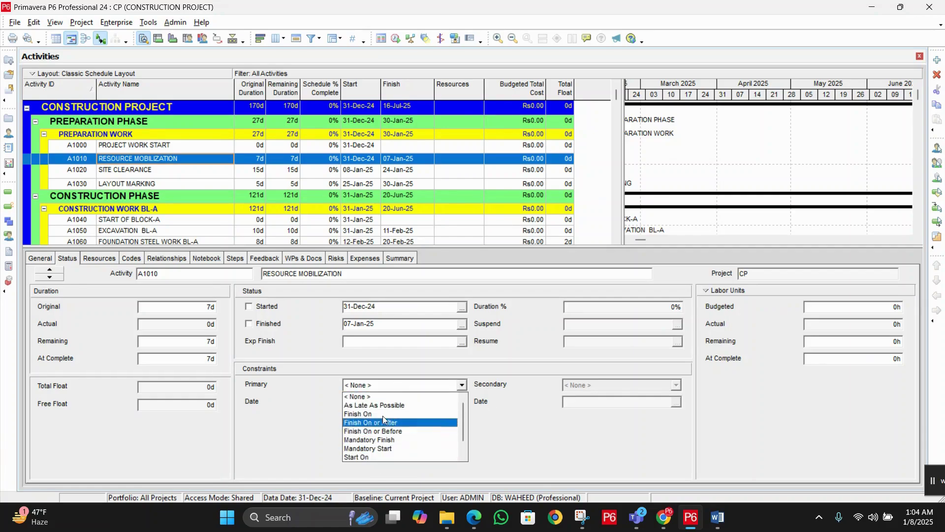
click(477, 521)
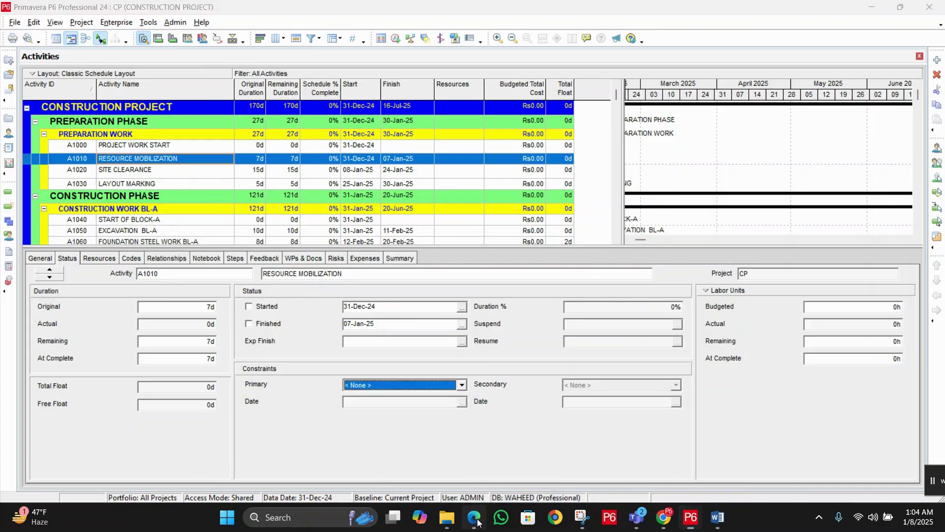
Step: Read the Start On section of the PDF, highlighting its heading, the fixed-date usage and the inspection activity example
scroll(396, 244, up, 3)
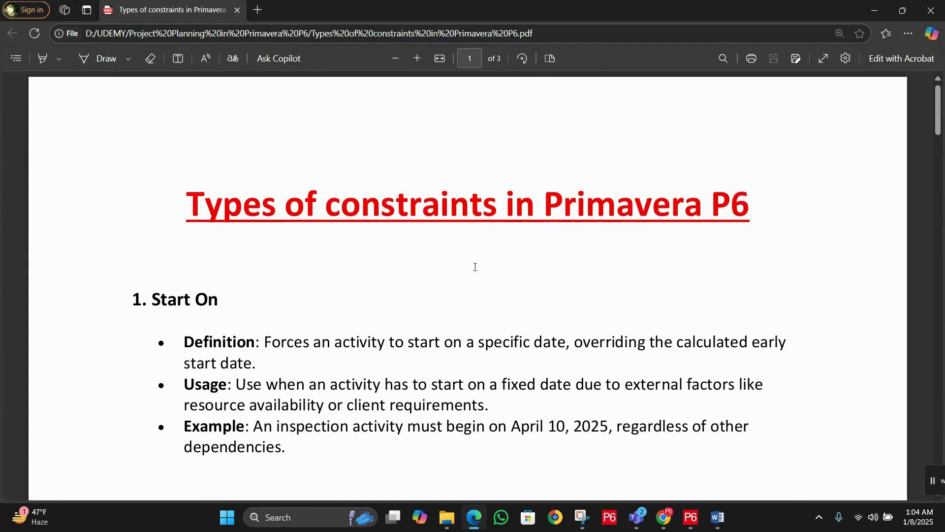
drag(147, 298, 216, 297)
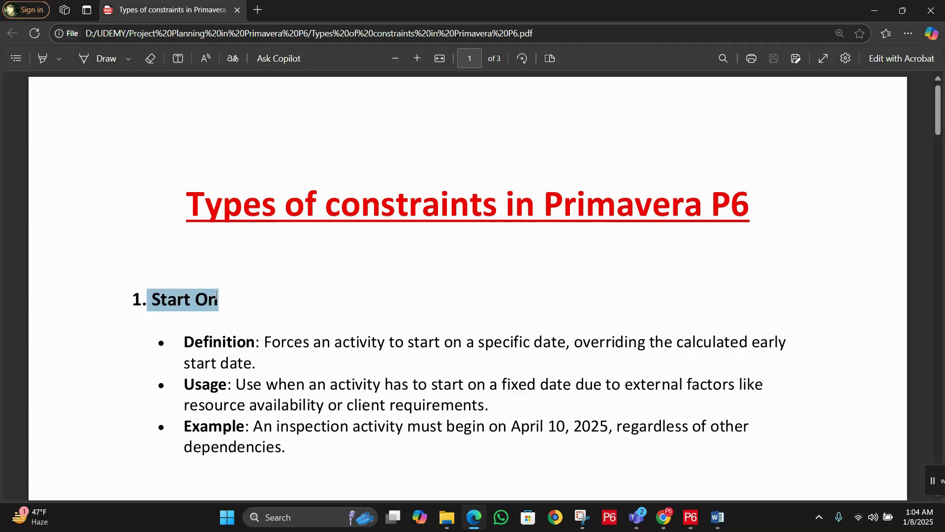
scroll(231, 229, down, 2)
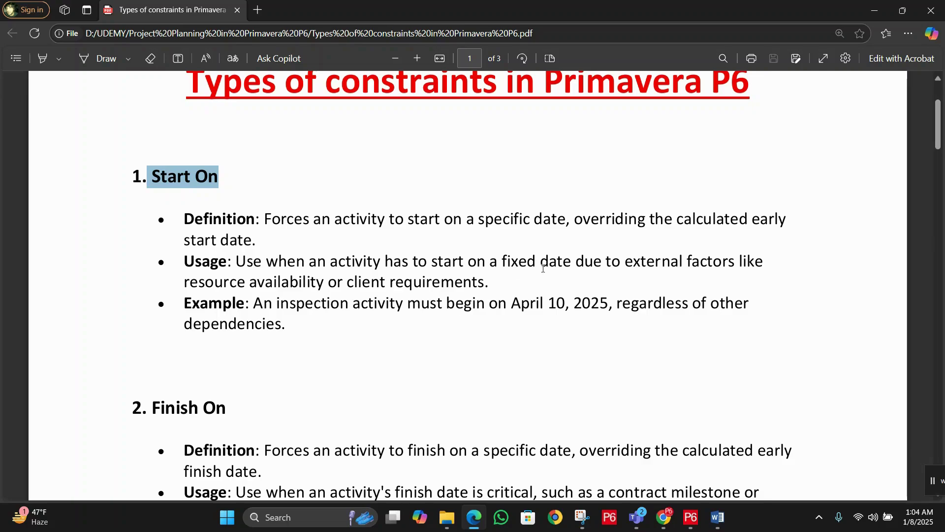
double_click(509, 259)
drag(555, 261, 476, 281)
click(477, 282)
scroll(474, 291, down, 1)
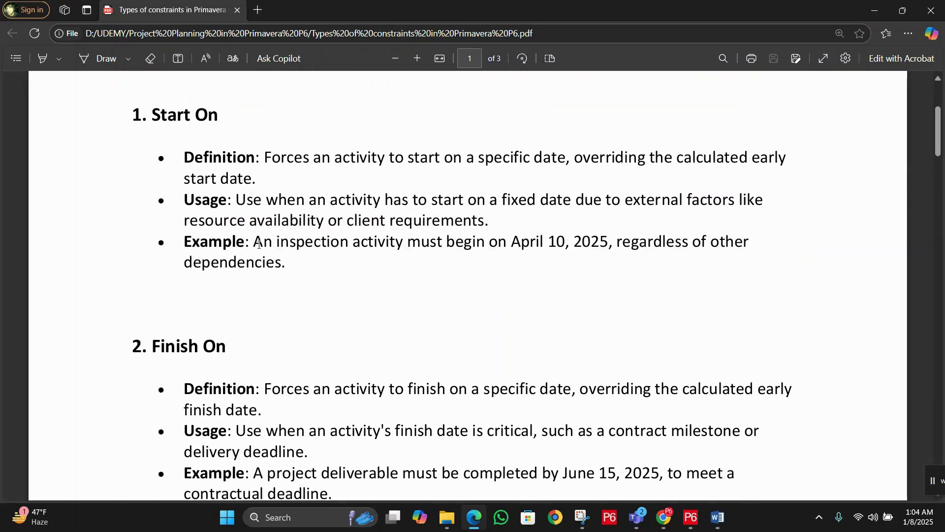
drag(254, 241, 615, 241)
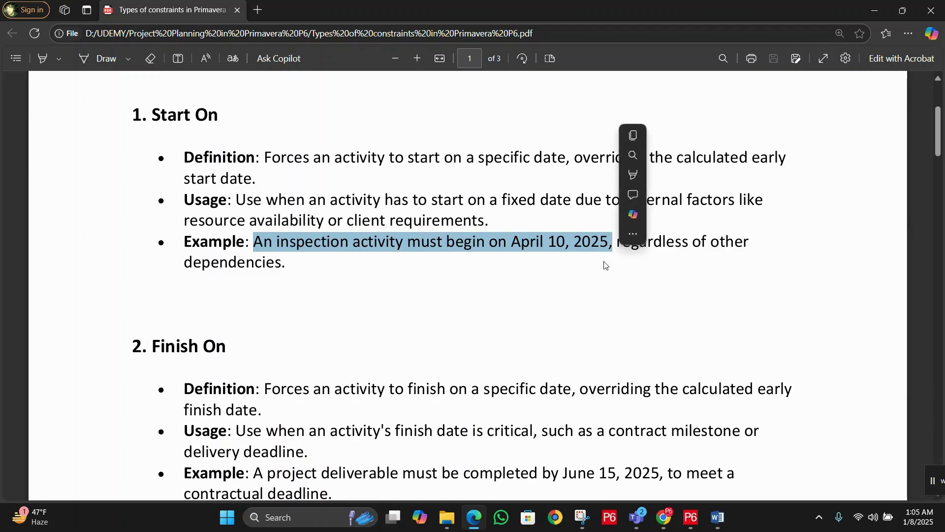
click(708, 256)
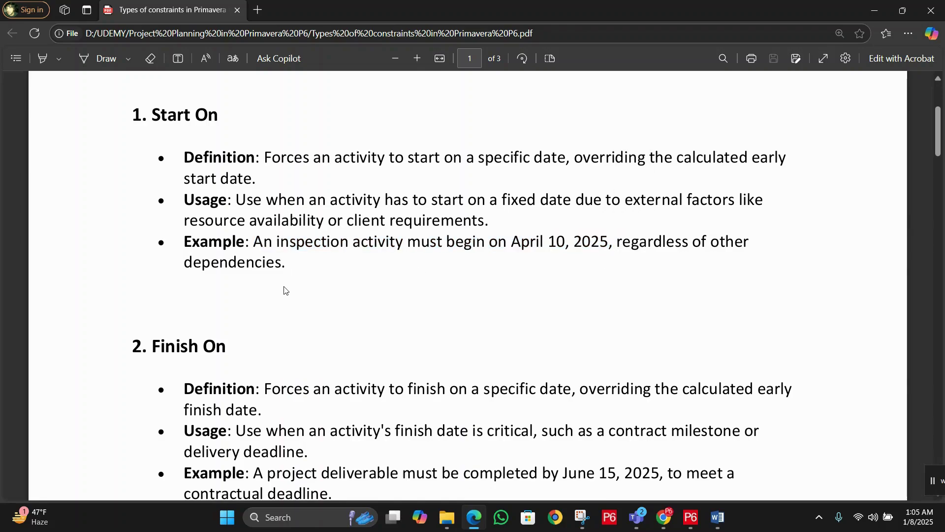
Step: Read the Finish On section of the PDF, highlighting its heading, definition, usage and project deliverable example
scroll(285, 289, down, 3)
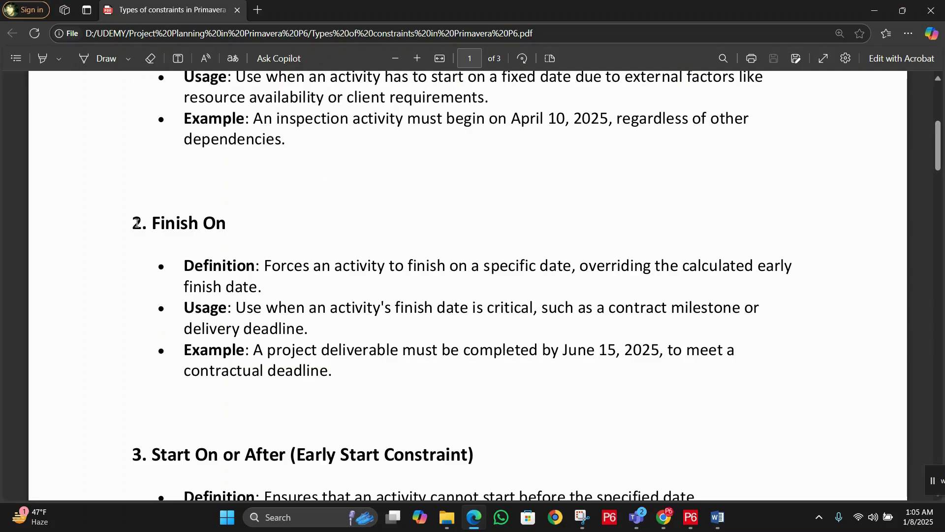
drag(153, 222, 253, 224)
click(253, 223)
scroll(221, 304, down, 1)
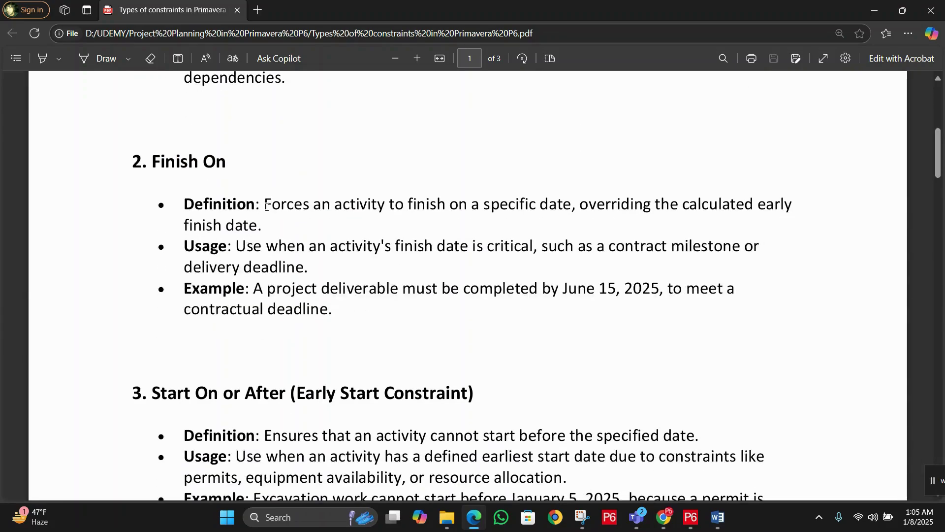
drag(266, 204, 781, 228)
click(539, 249)
drag(238, 248, 516, 252)
click(599, 257)
scroll(301, 298, down, 1)
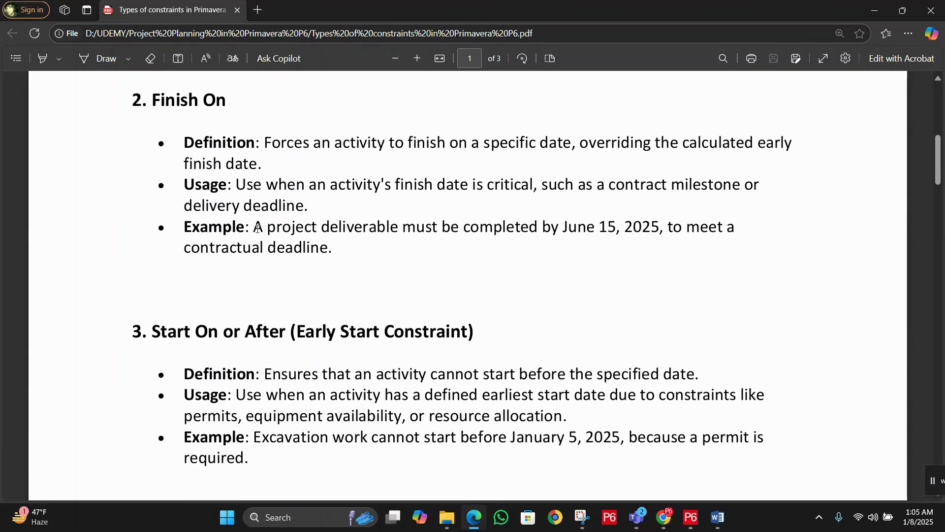
drag(258, 228, 740, 239)
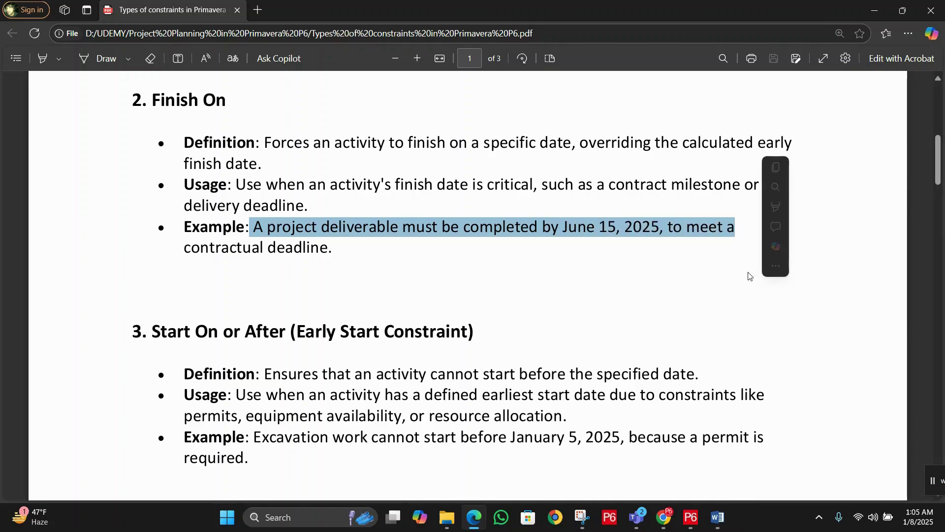
Step: Examine the Start On or After section, highlighting its heading and the Early Start Constraint name
scroll(545, 327, down, 3)
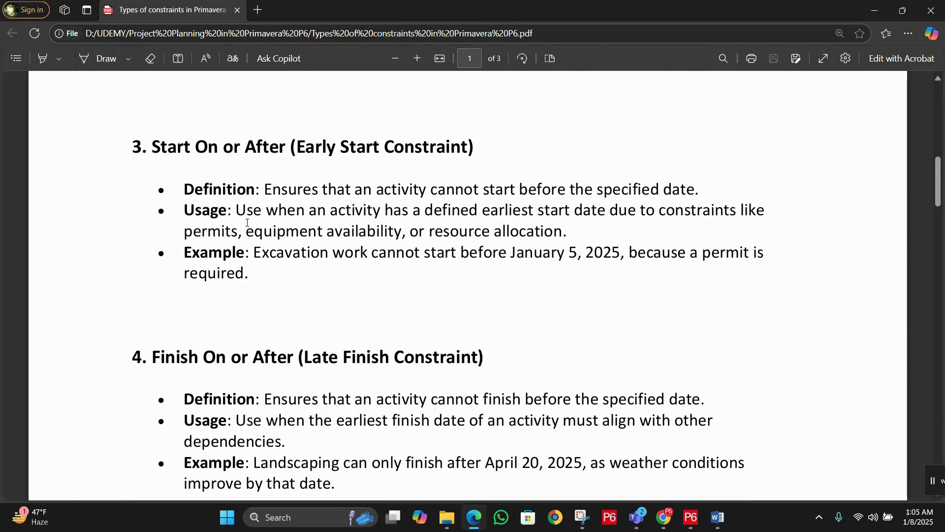
drag(153, 148, 283, 150)
drag(303, 150, 453, 151)
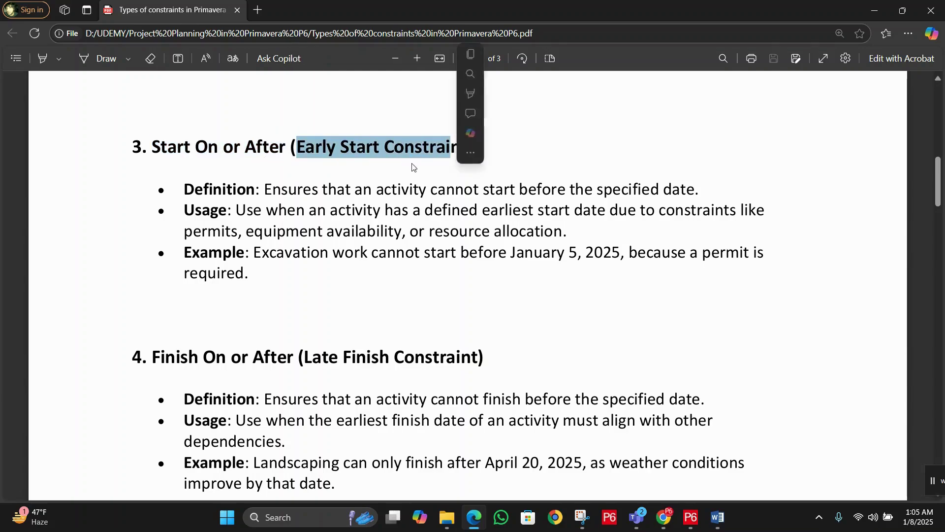
click(246, 192)
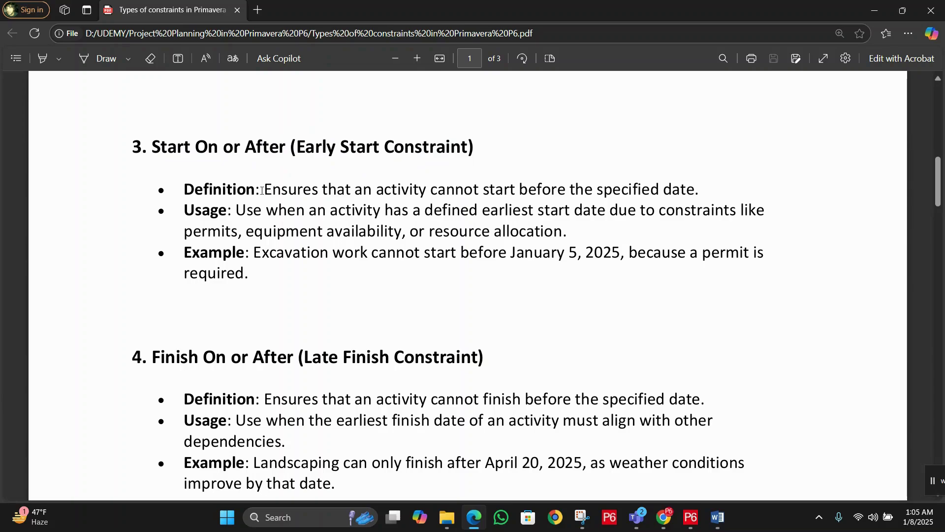
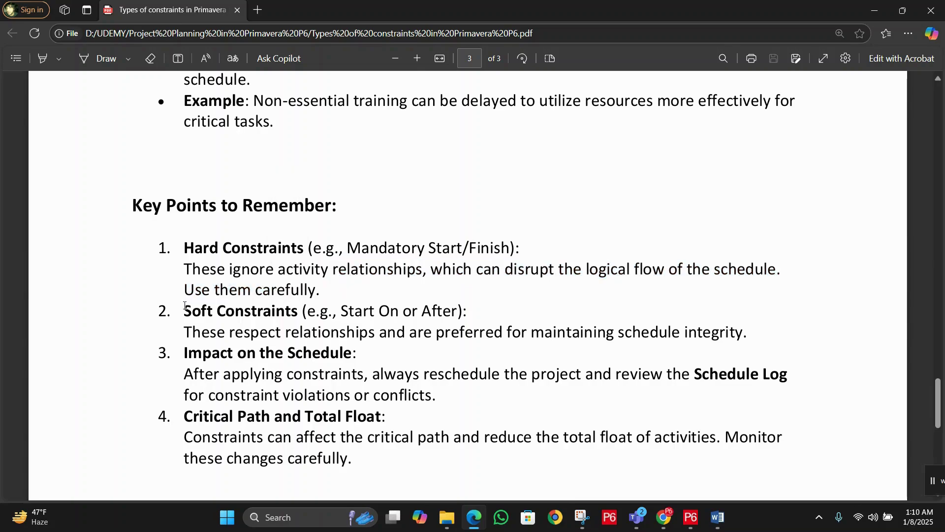
Step: Review the Soft Constraints key point on the PDF's last page, highlighting its title and the Start On or After example
drag(185, 311, 250, 311)
click(314, 316)
drag(350, 311, 399, 309)
click(386, 303)
Step: Read the key points on schedule impact and on critical path and total float, highlighting their titles
scroll(421, 344, down, 3)
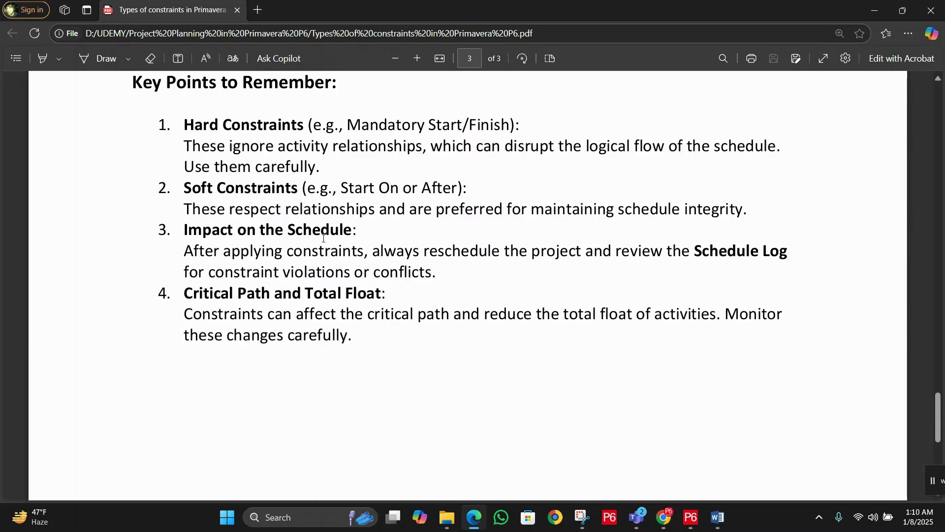
drag(362, 231, 223, 232)
click(201, 263)
drag(438, 273, 354, 273)
click(241, 291)
drag(182, 294, 386, 294)
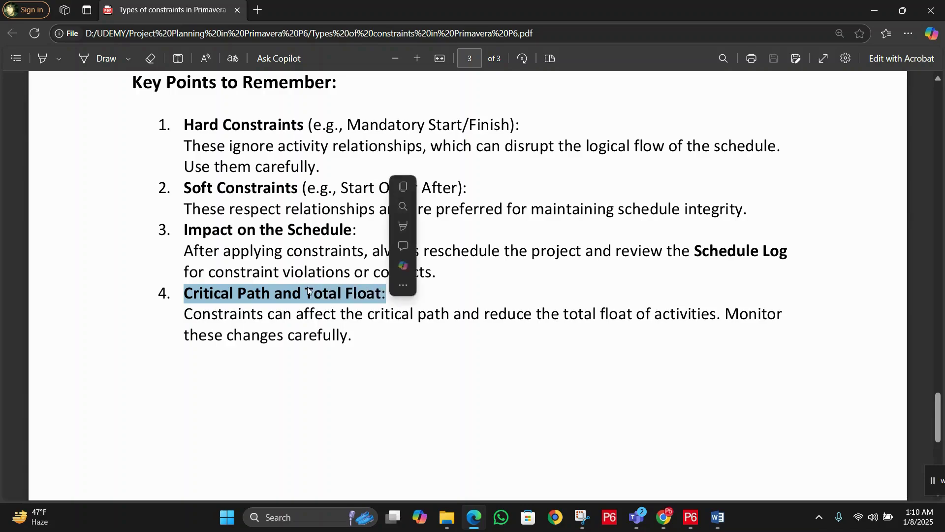
click(240, 320)
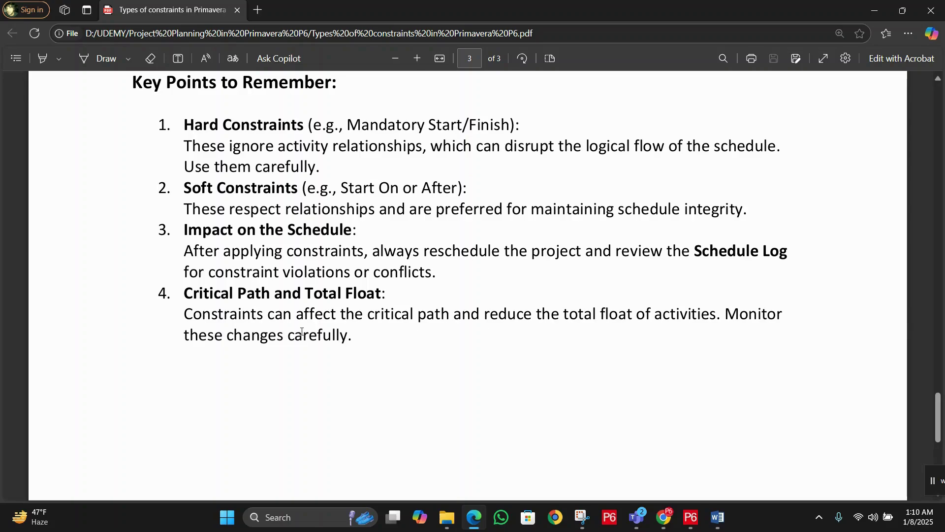
scroll(347, 340, down, 3)
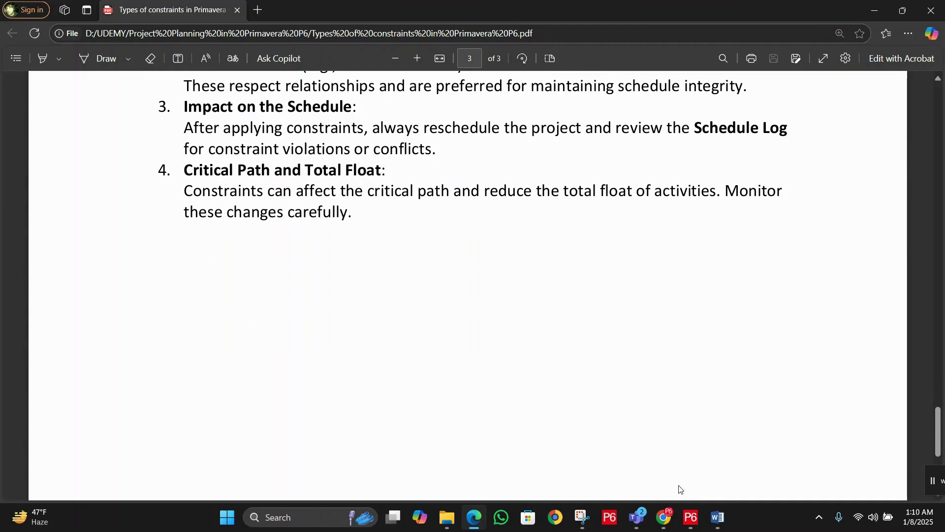
Step: Switch to Primavera P6, select the SITE CLEARANCE activity and widen the Start column in the activity table
click(690, 517)
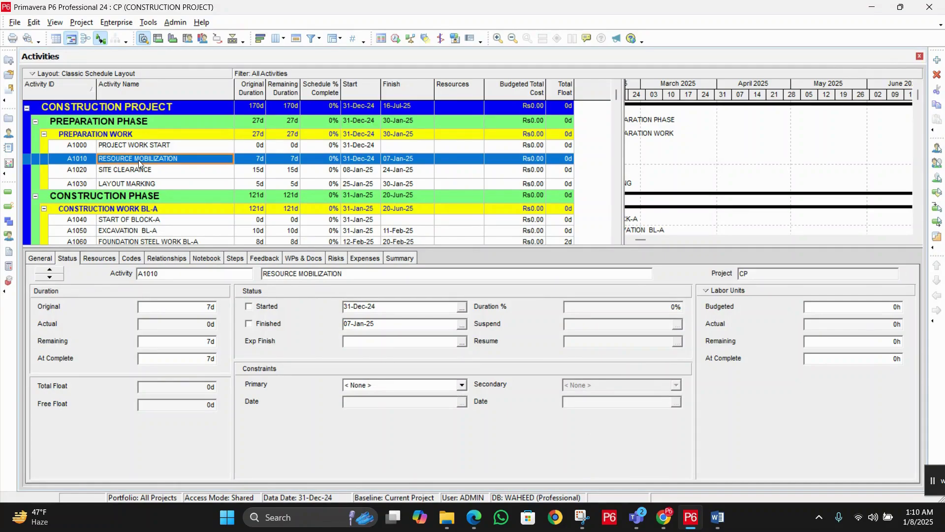
click(136, 172)
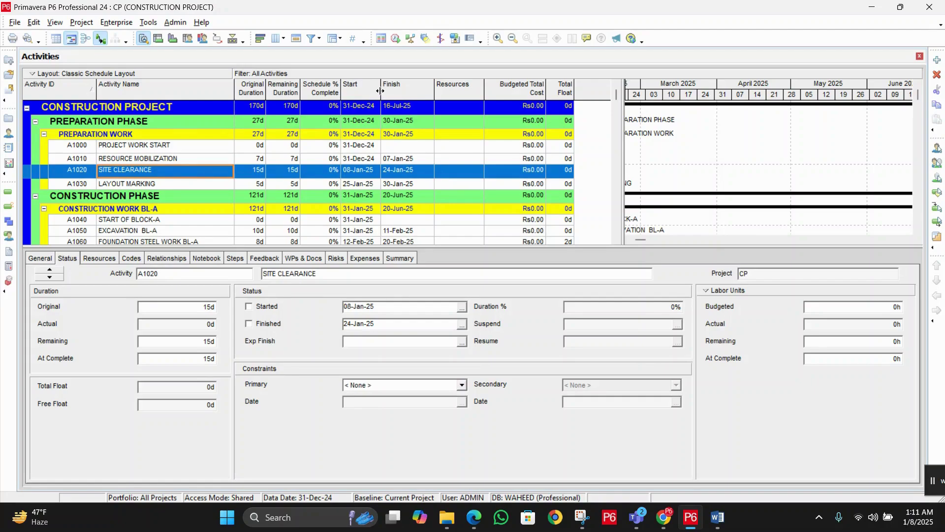
drag(380, 91, 423, 90)
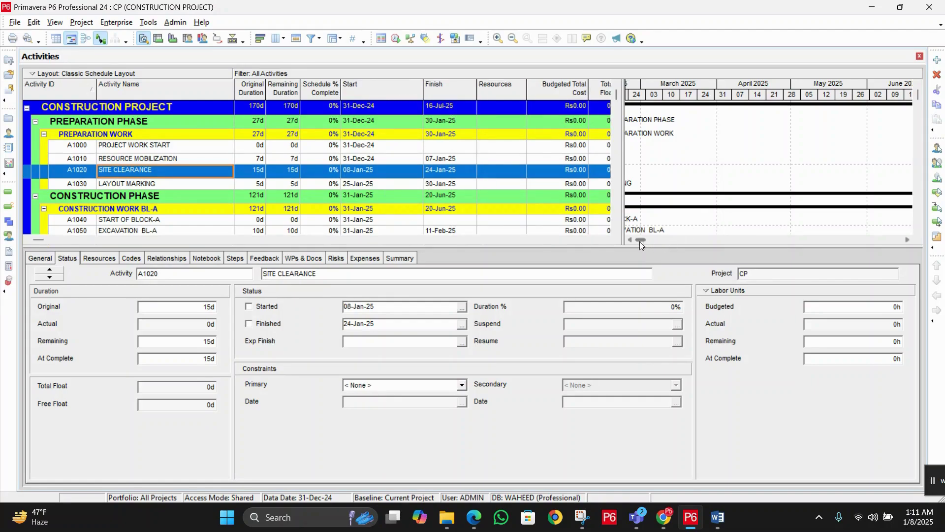
click(630, 241)
click(630, 240)
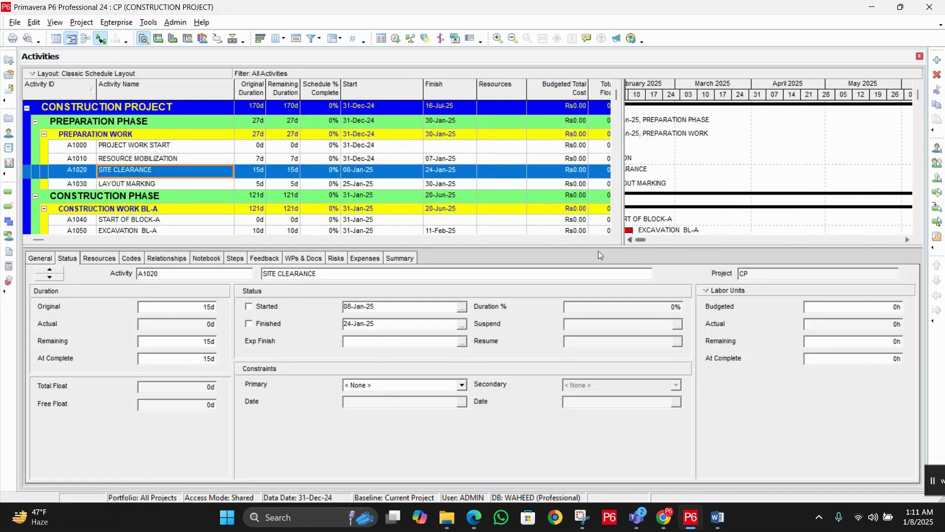
Step: Apply a Start On primary constraint to SITE CLEARANCE, dated 08-Jan-25, and check its bar in the Gantt chart
click(462, 387)
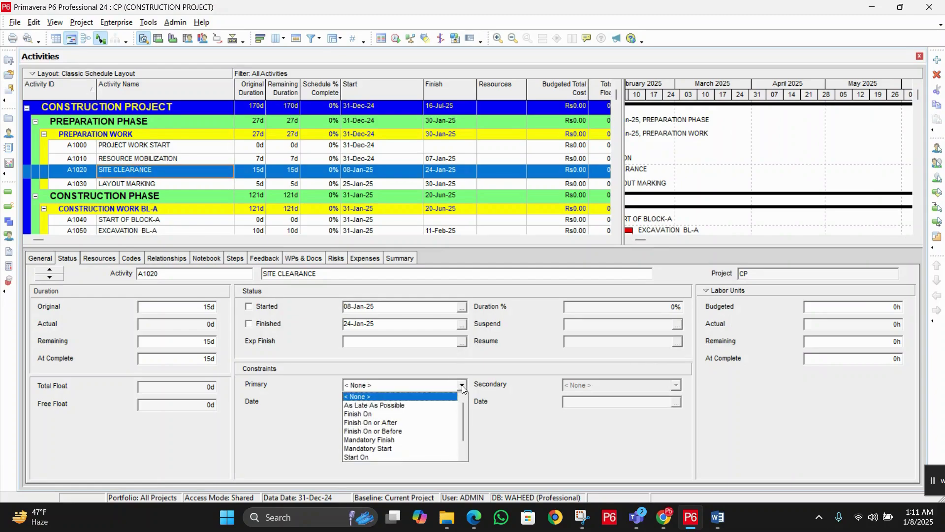
click(382, 458)
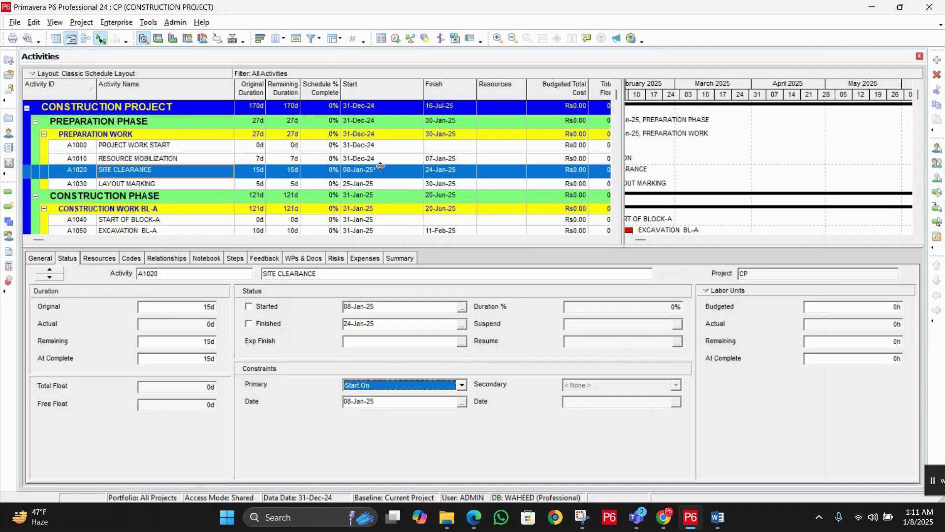
click(630, 240)
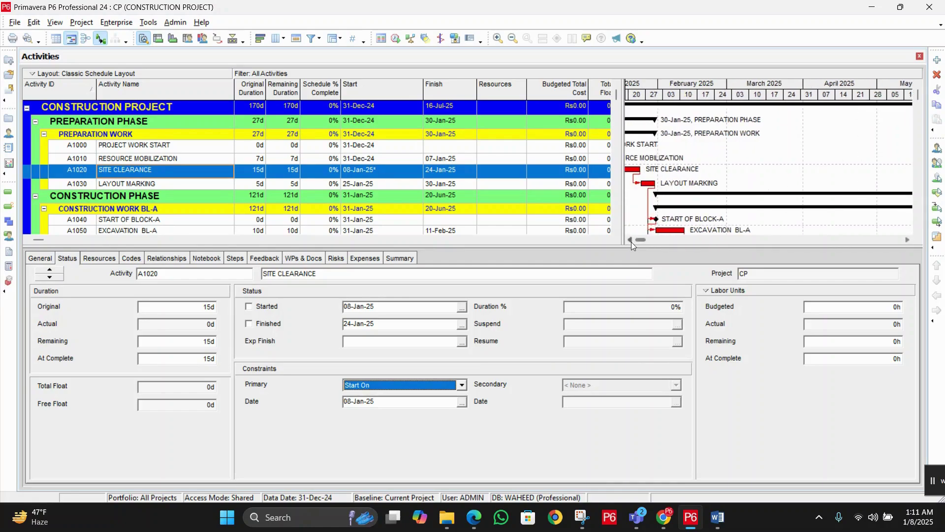
click(631, 241)
click(631, 242)
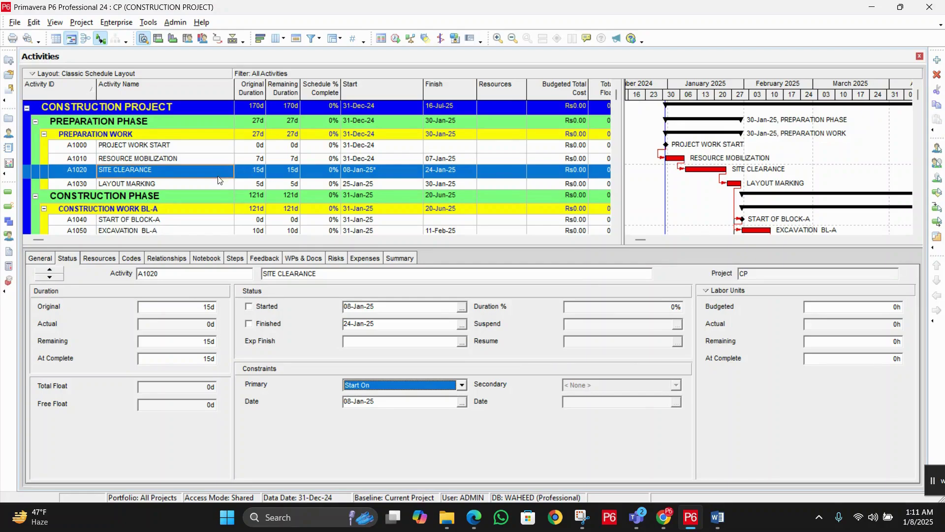
Step: Compare the status dates and constraints of RESOURCE MOBILIZATION and SITE CLEARANCE
click(198, 158)
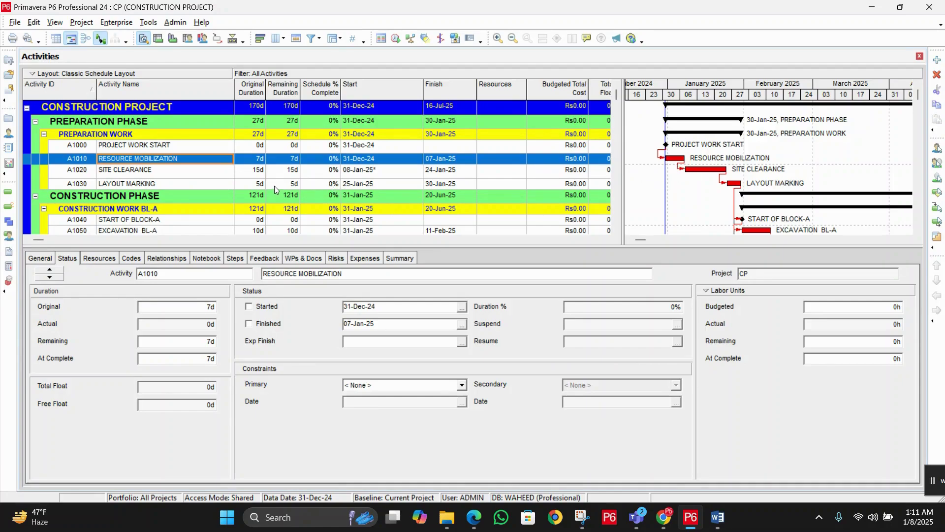
click(214, 177)
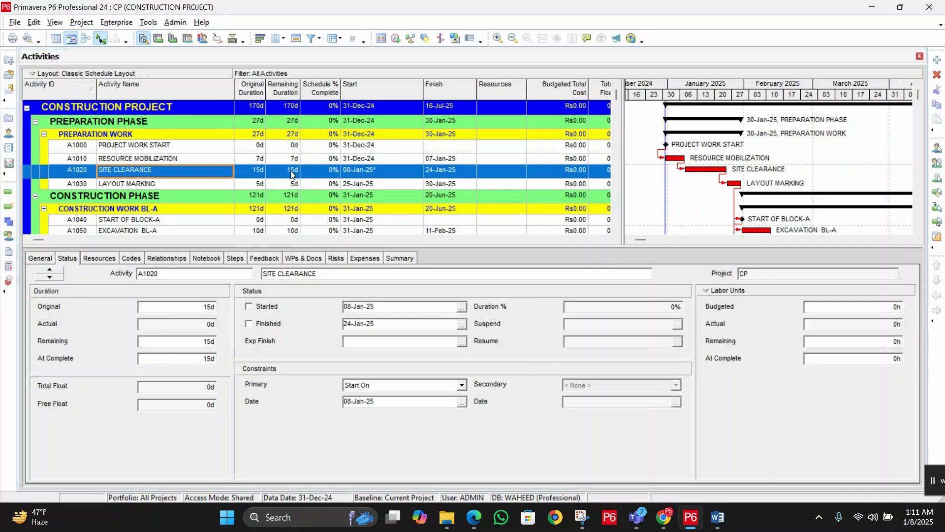
click(194, 159)
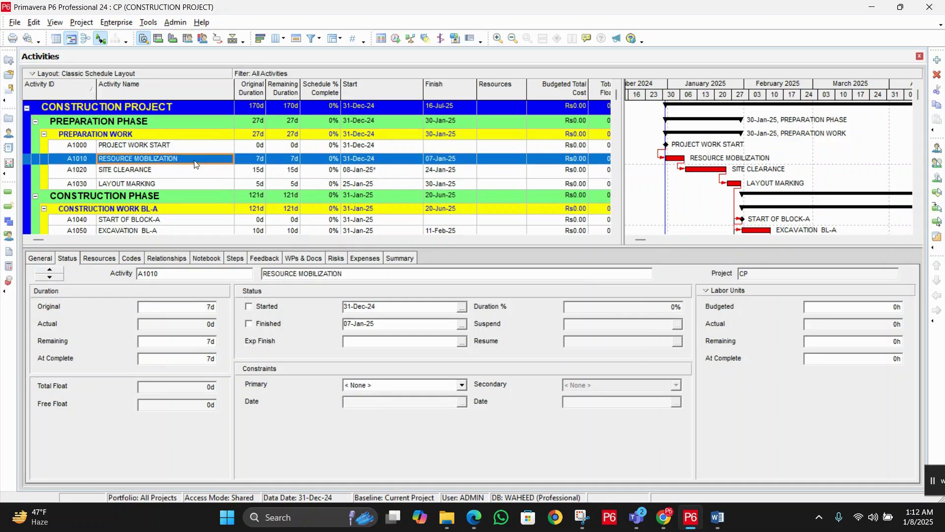
Step: Change the primary constraint of the SITE CLEARANCE activity to Finish On
click(359, 172)
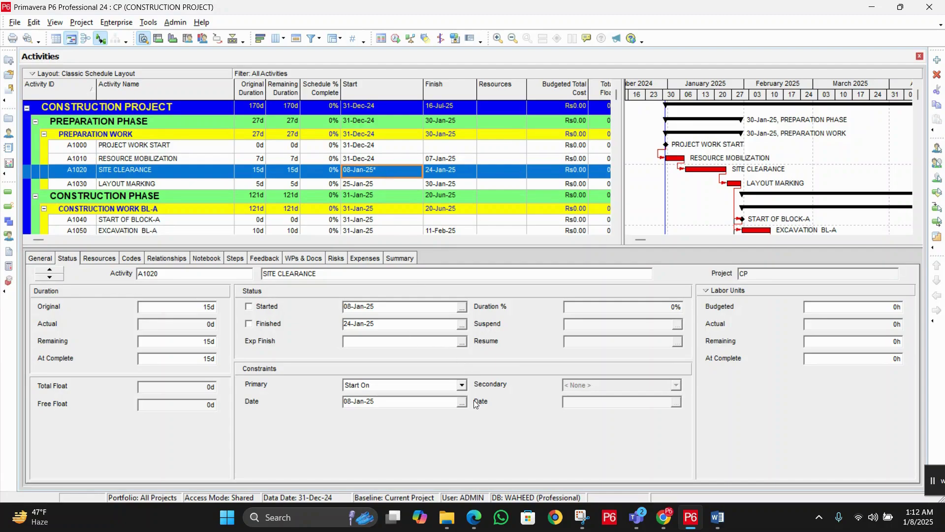
click(463, 386)
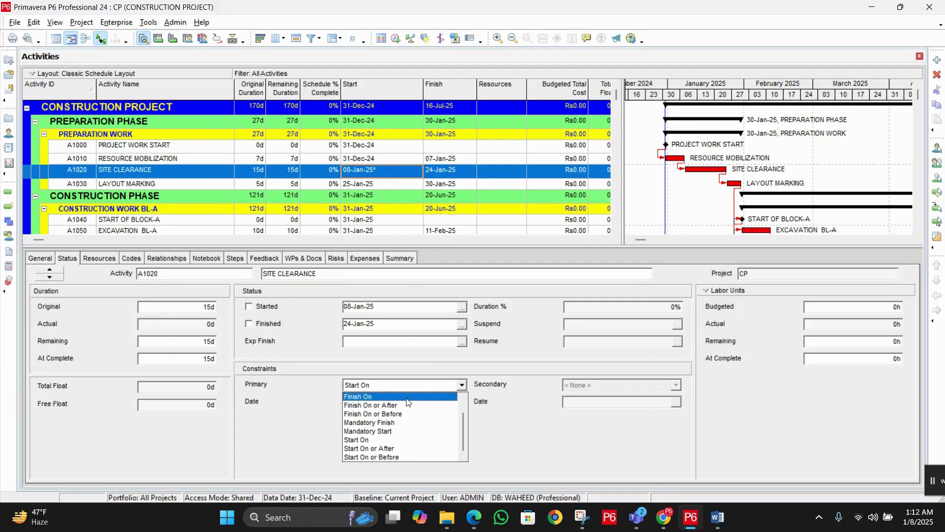
click(407, 397)
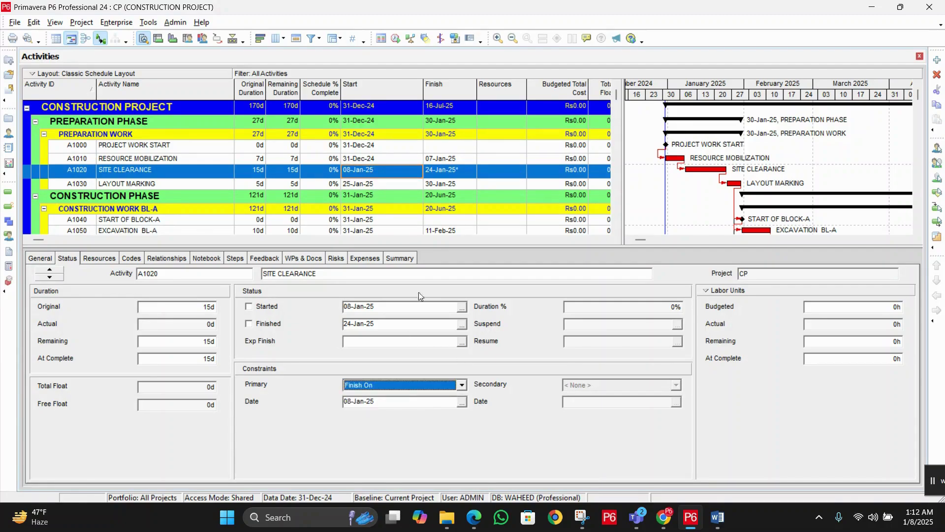
Step: Check the finish date of SITE CLEARANCE and view the calendar for its Finish On constraint date, keeping the date as set
click(460, 171)
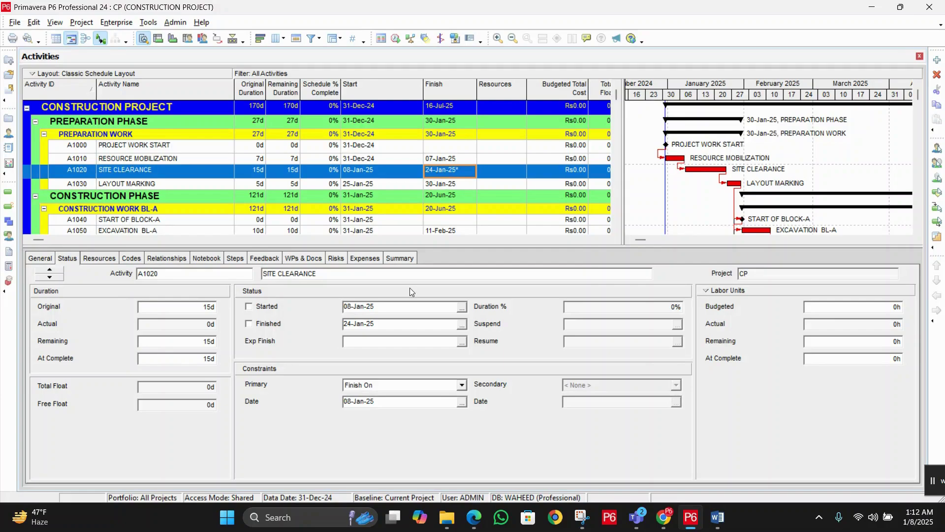
click(464, 403)
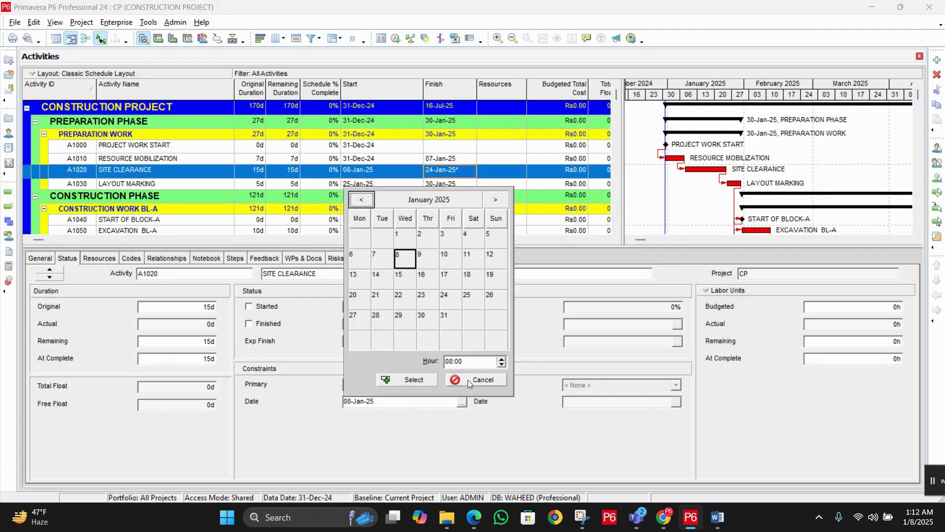
click(467, 378)
Step: Change the primary constraint of SITE CLEARANCE to Mandatory Start and view its constraint date calendar, keeping the date as set
click(460, 385)
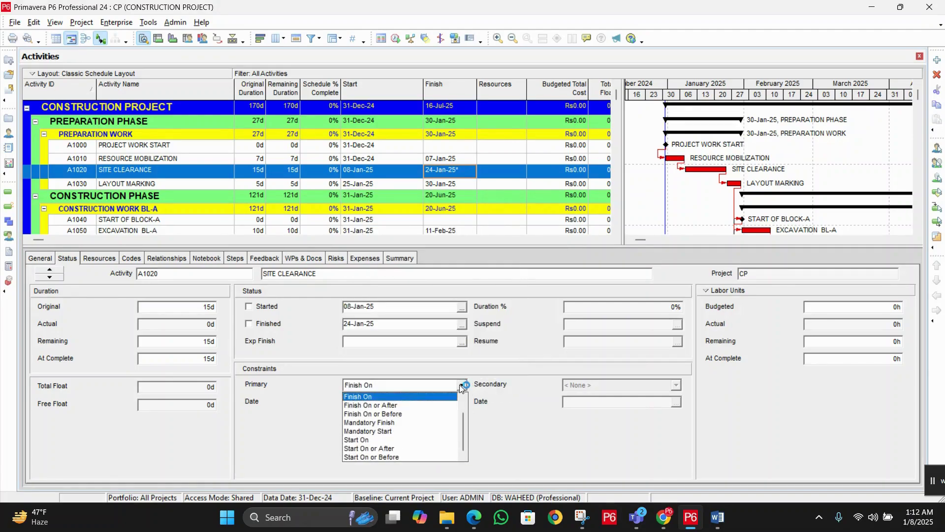
click(394, 431)
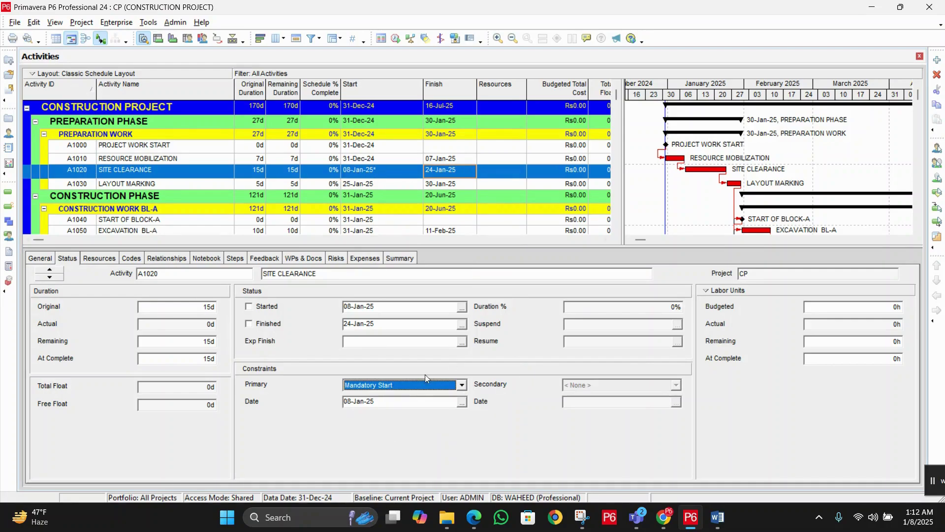
click(462, 403)
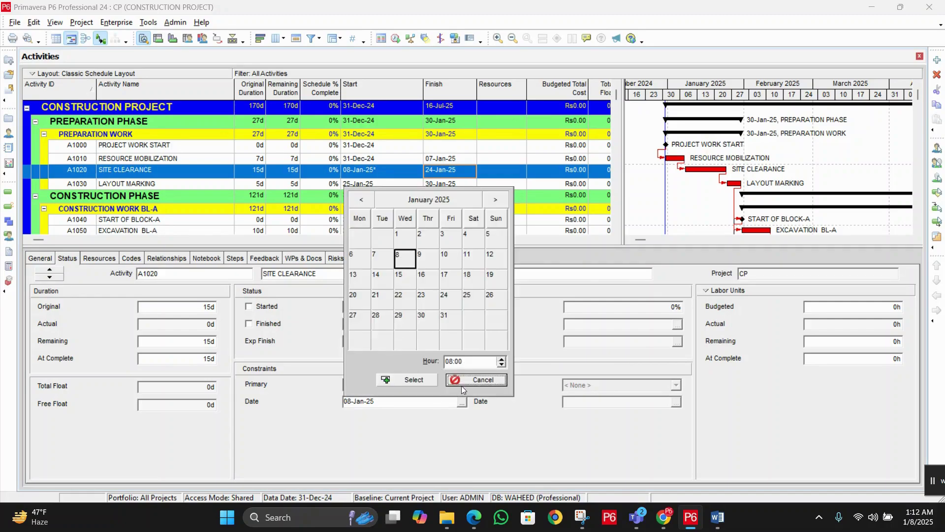
click(467, 380)
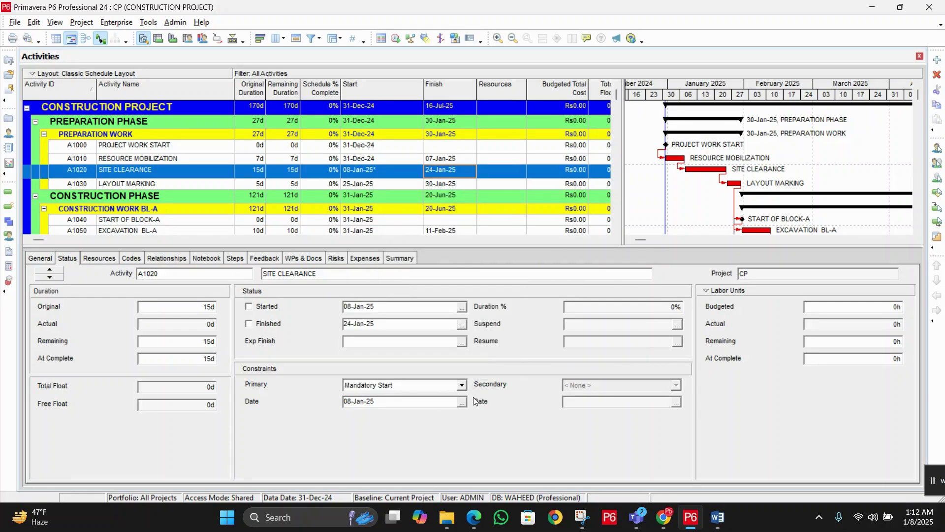